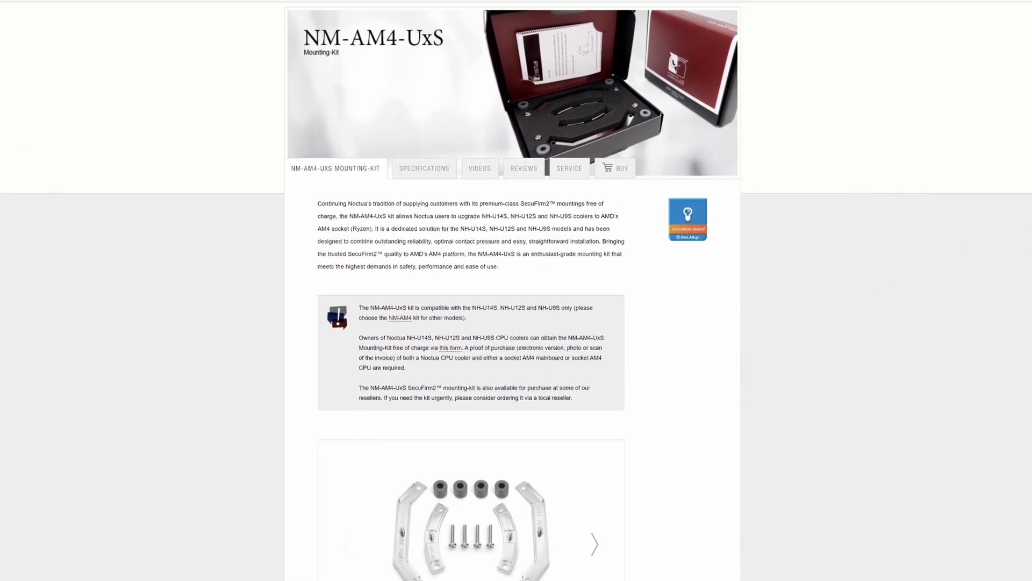
Scroll down through HandBrake's settings for the 3840x2160 Voodoo in a Cyrix master under Production Max
scroll(516, 291, down, 1)
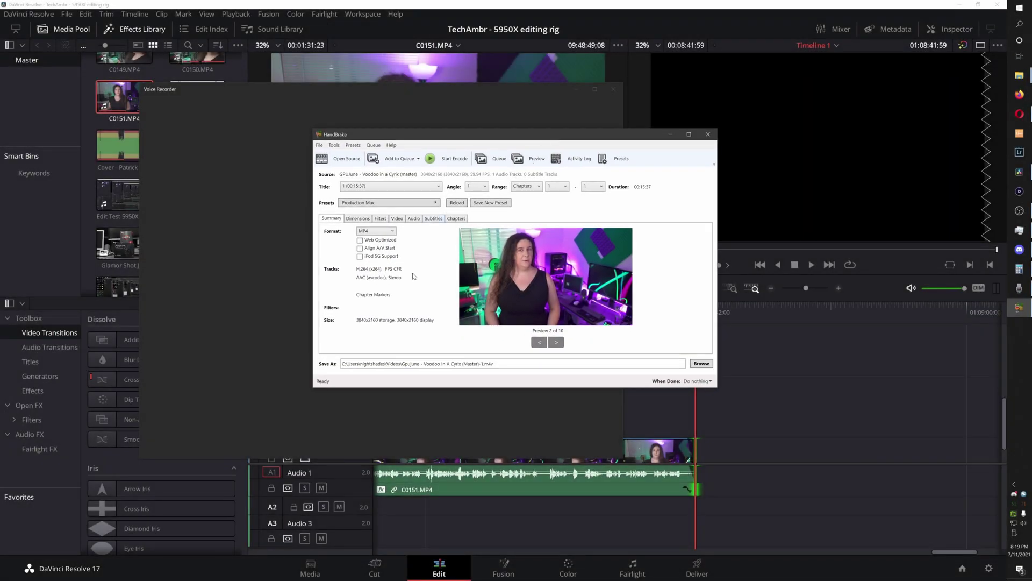
Switch the HandBrake preset to Production > Production Proxy 1080p
click(378, 203)
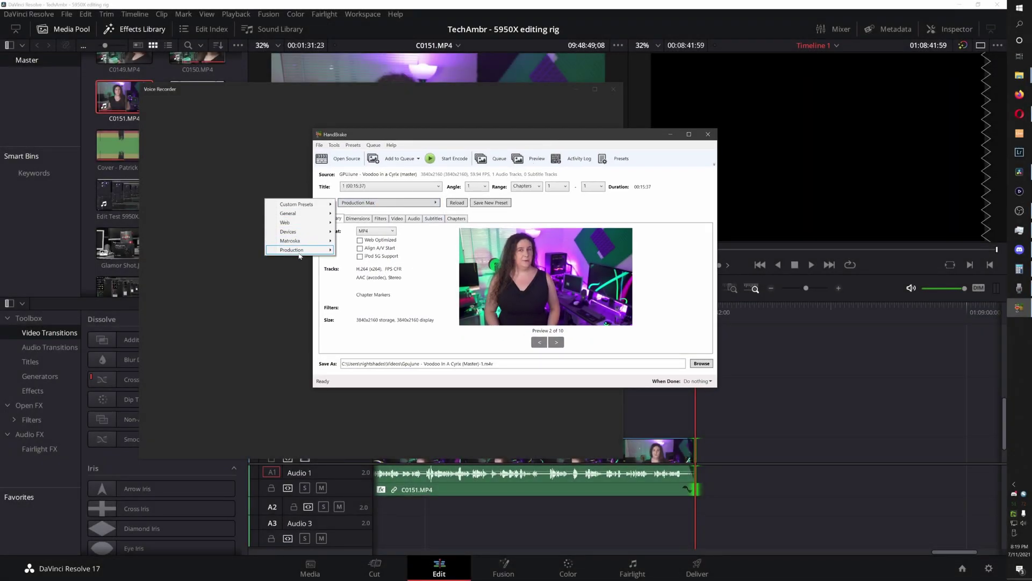
mouse_move(301, 250)
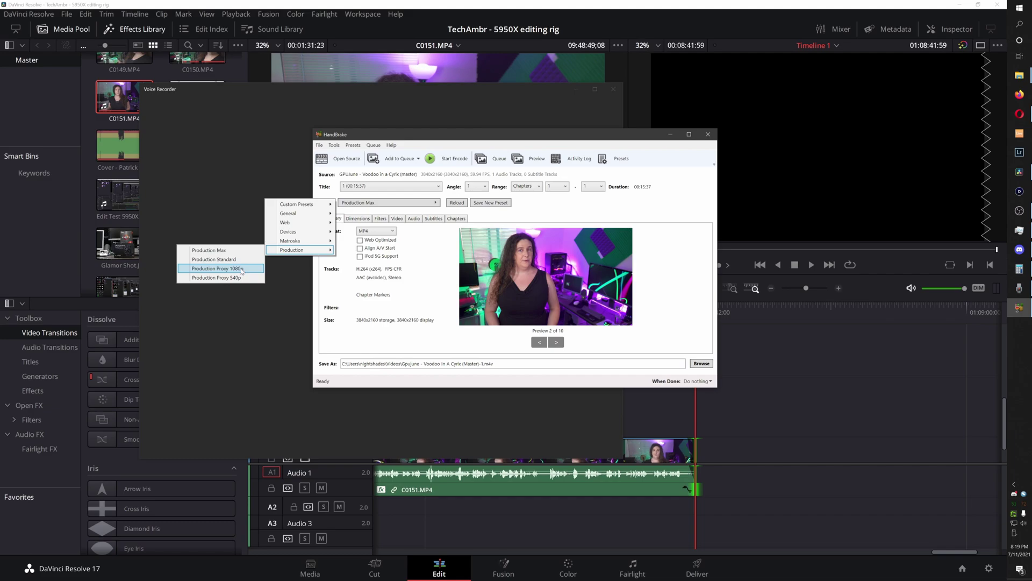
click(241, 269)
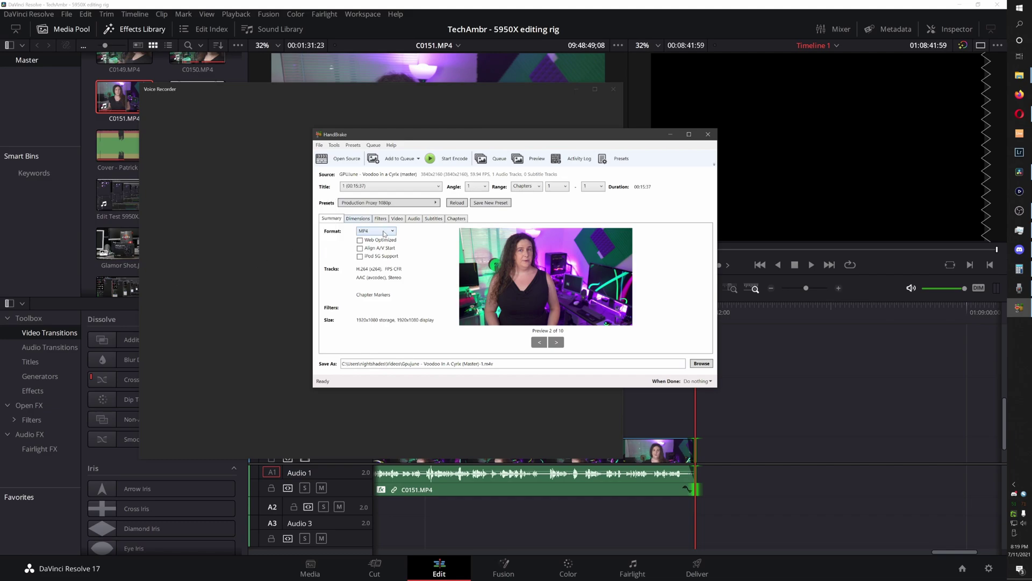
Review the Filters and Video tabs, keep H.264 (x264) as the codec, and start encoding
click(381, 218)
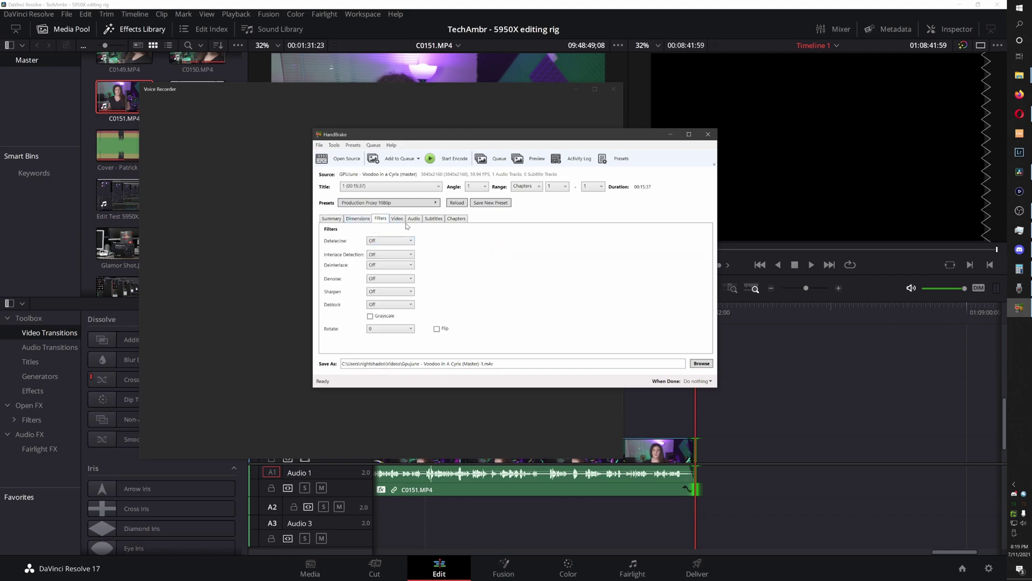
click(397, 218)
click(398, 243)
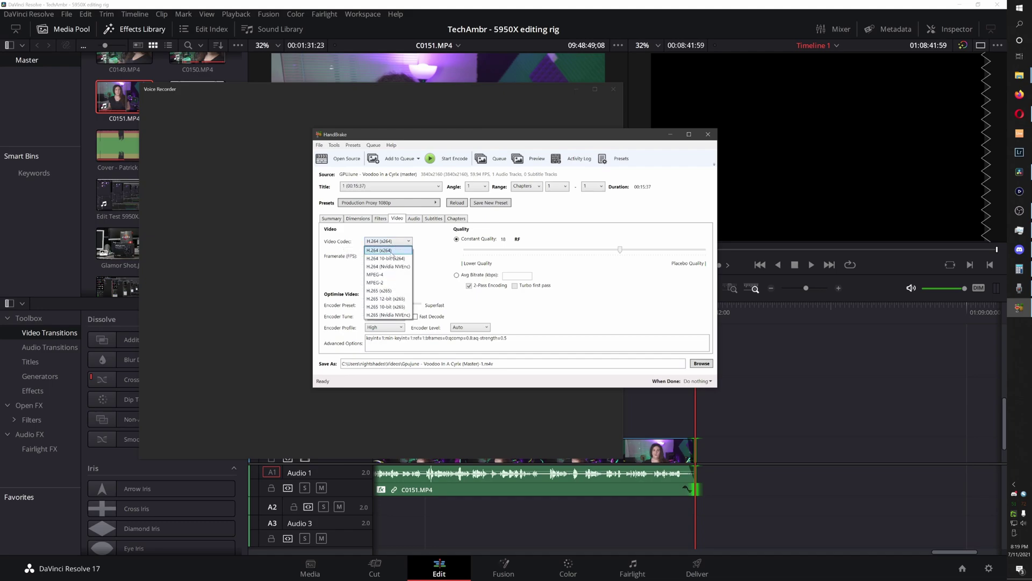
click(422, 244)
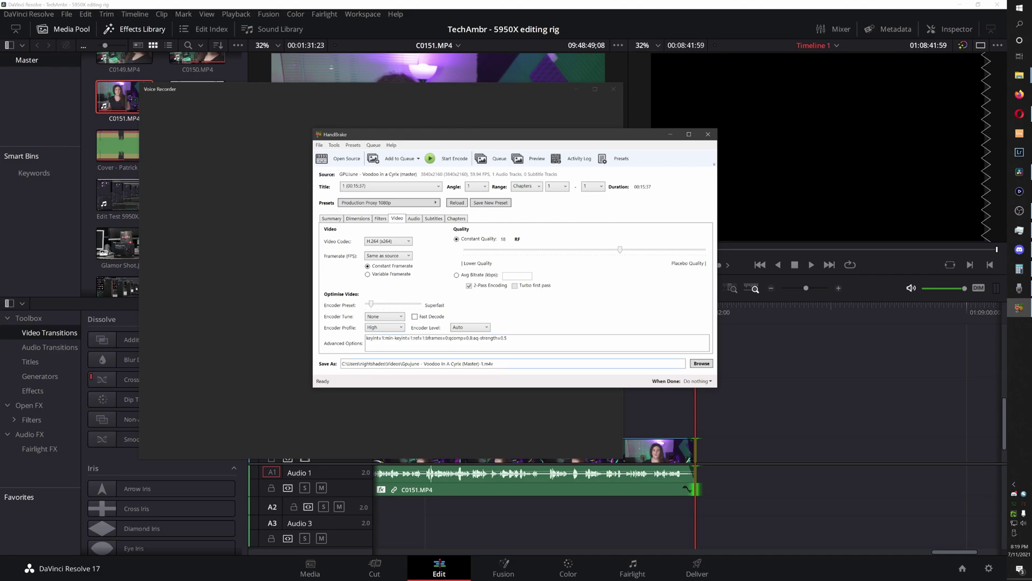
click(439, 160)
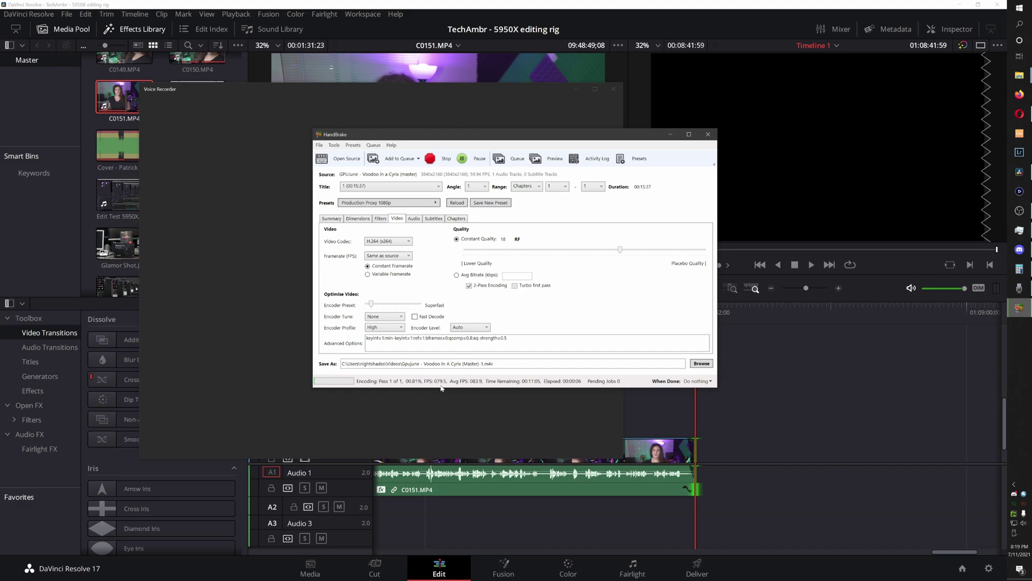
Place Task Manager's compact CPU and memory performance panel beside the HandBrake window
click(1020, 232)
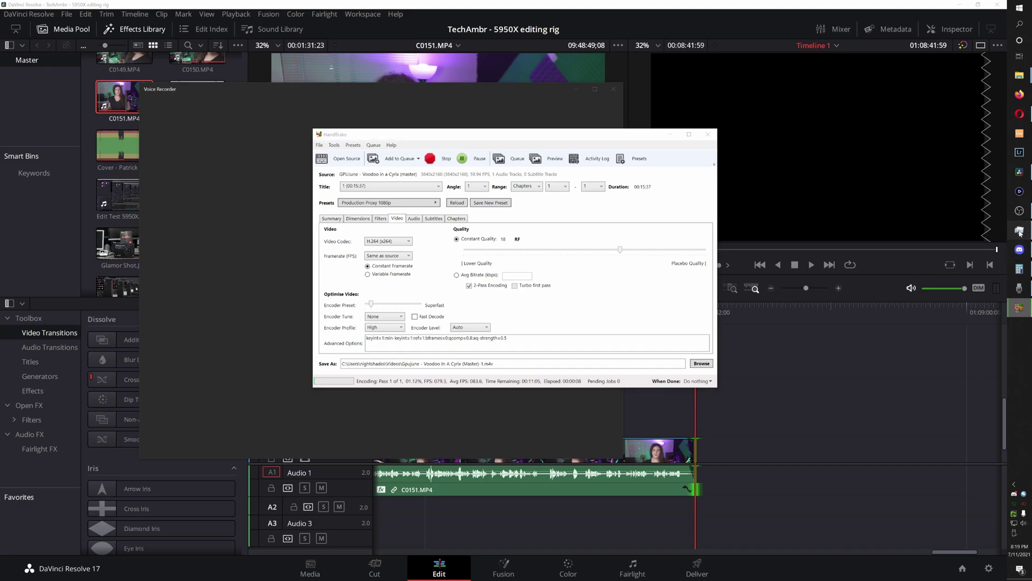
drag(929, 267, 668, 191)
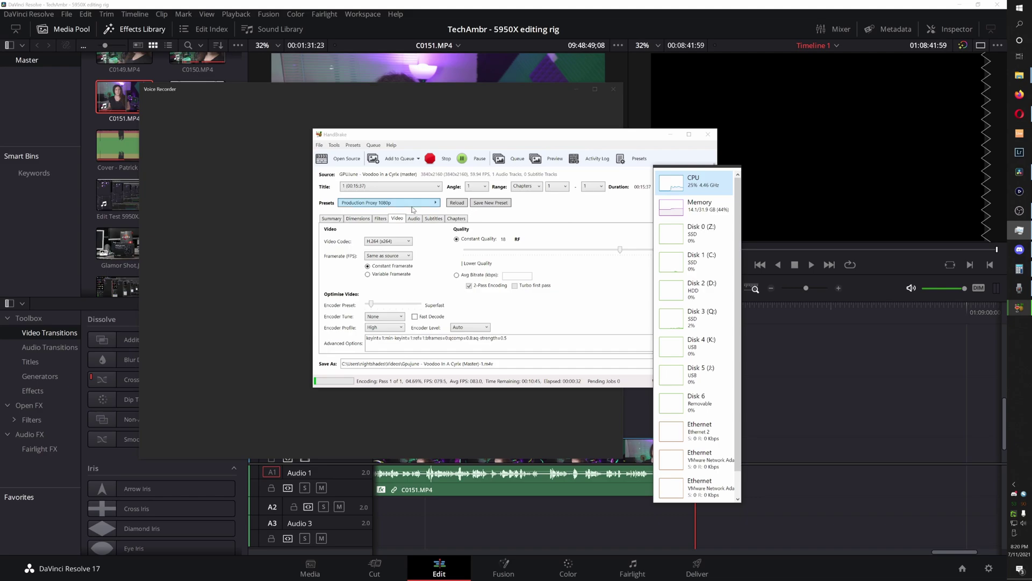
Stop the proxy encode and switch to the Production Max preset
click(438, 159)
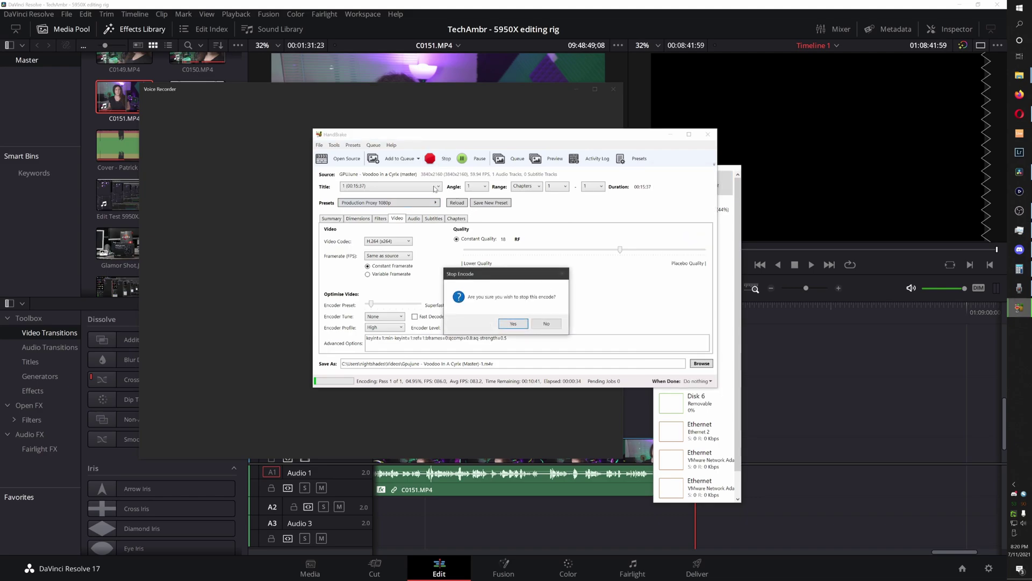
click(512, 323)
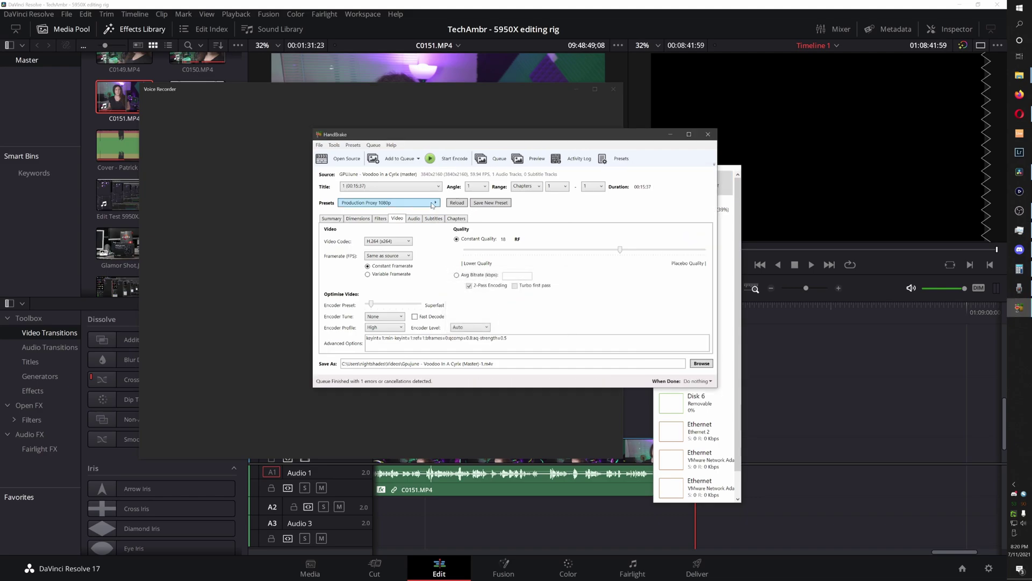
click(431, 203)
mouse_move(302, 253)
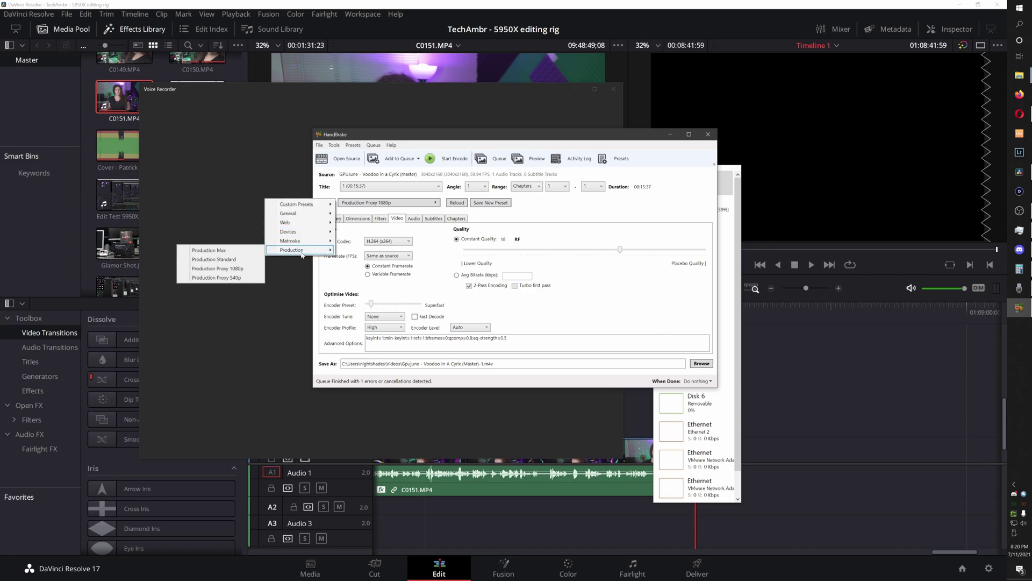
click(243, 251)
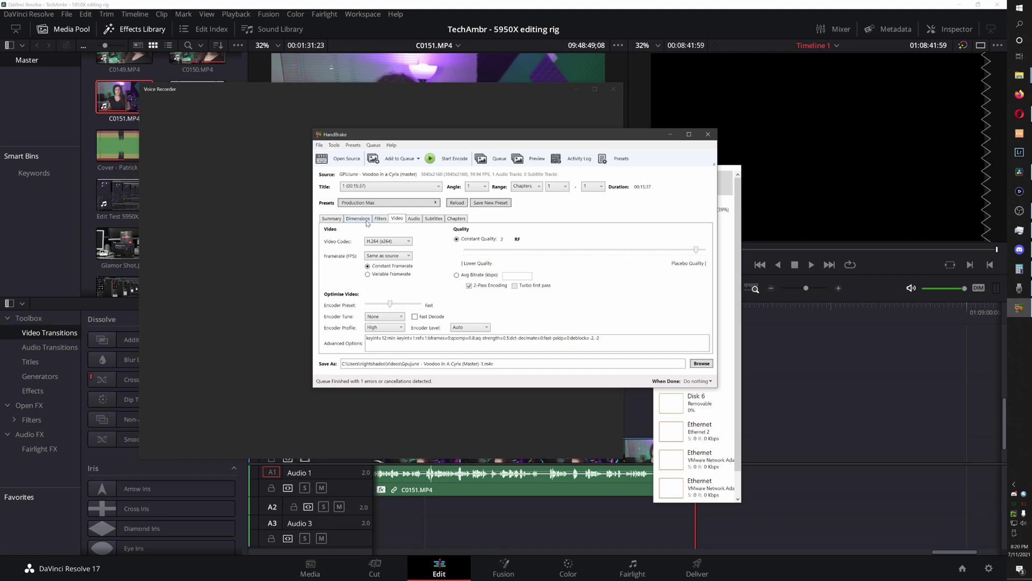
Start the Production Max encode, overwriting the old output file, then request stopping it
click(365, 221)
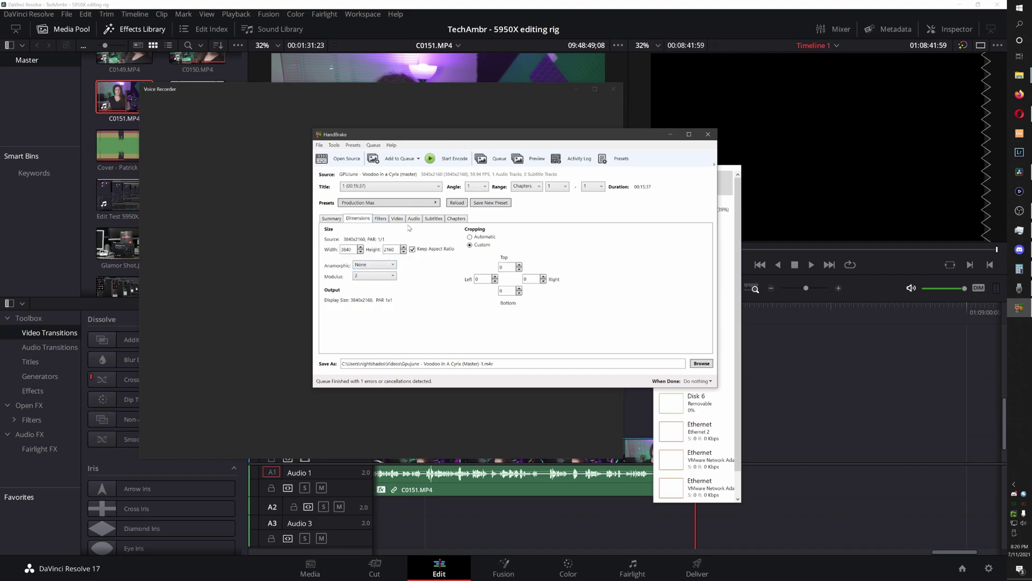
click(403, 221)
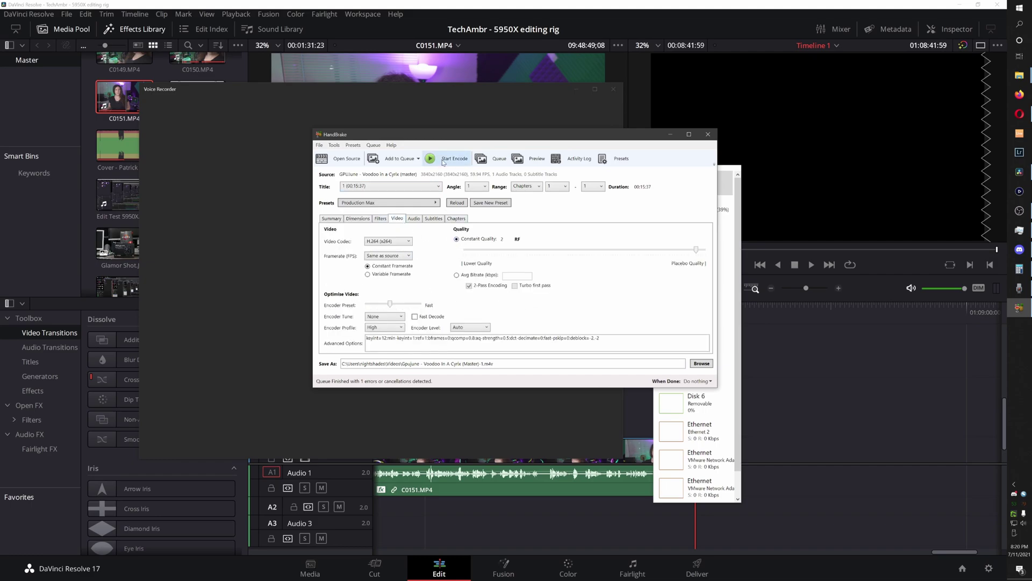
click(445, 160)
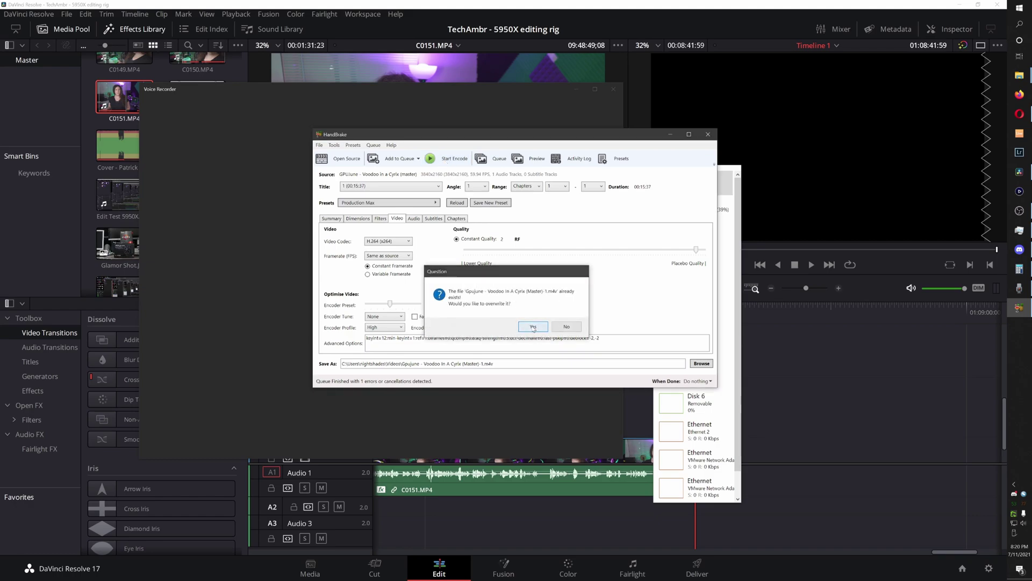
click(532, 325)
click(729, 186)
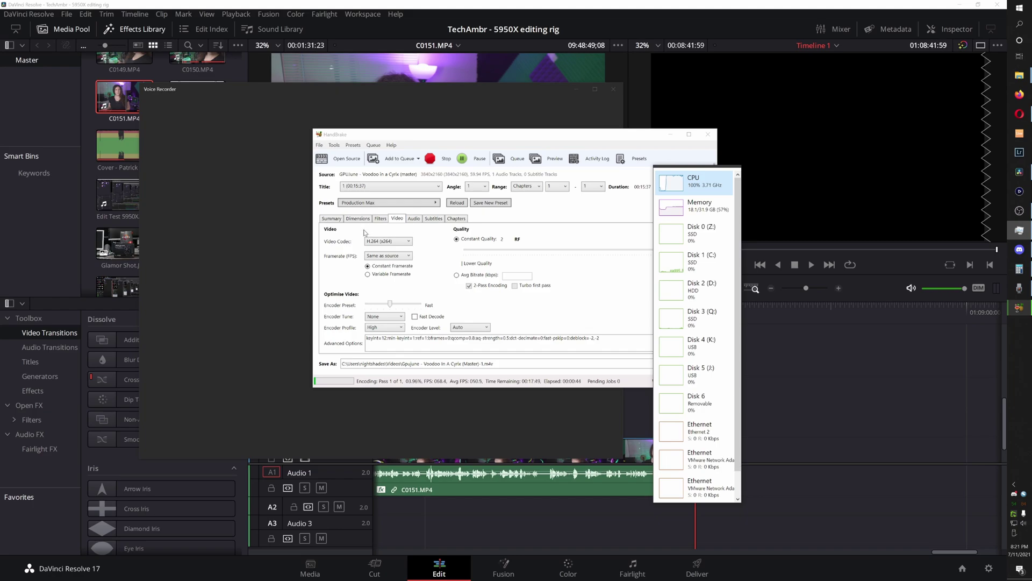
click(437, 158)
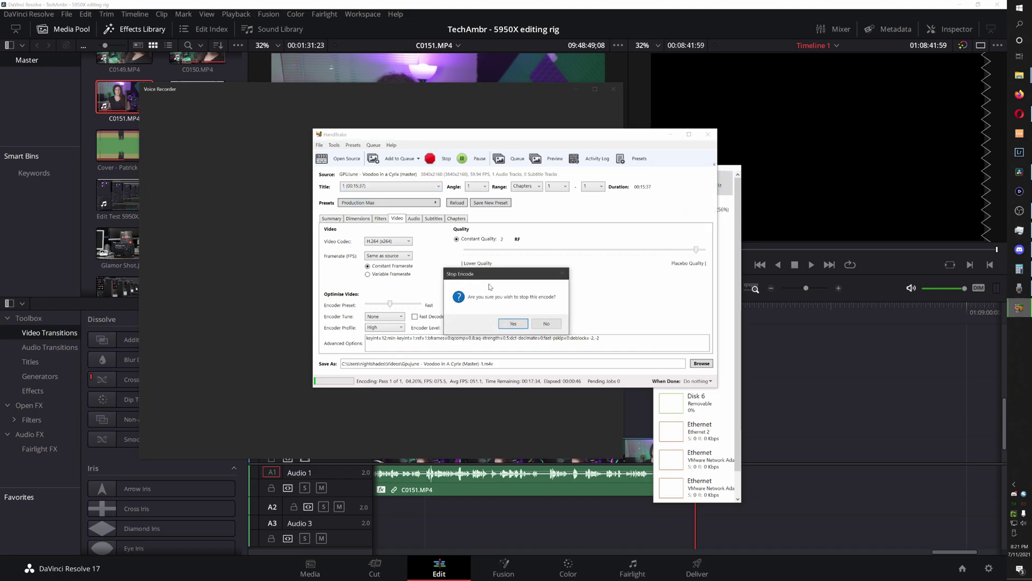
Confirm stopping the previous encode and set the frame rate to 29.97 fps
click(513, 323)
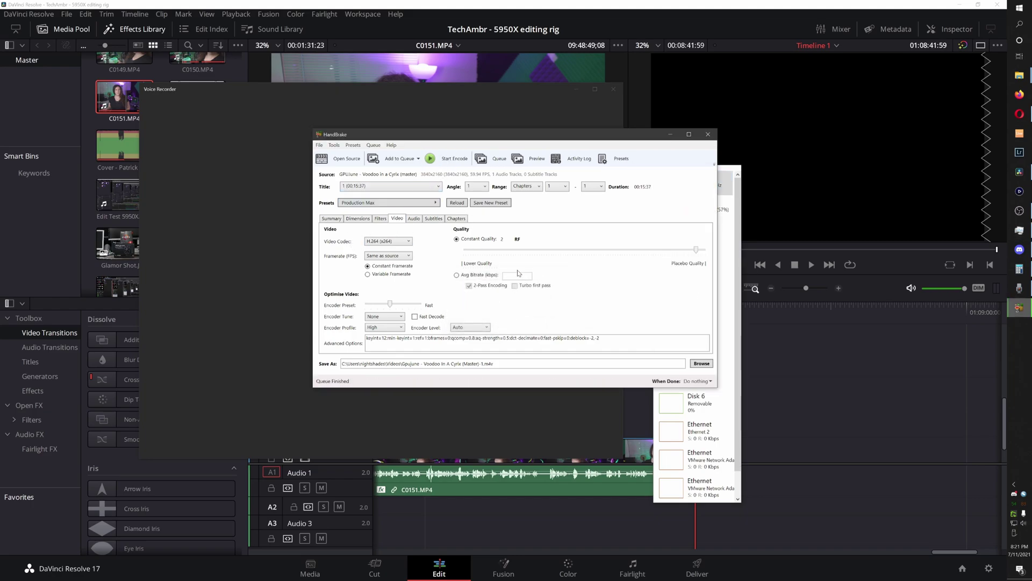
click(719, 205)
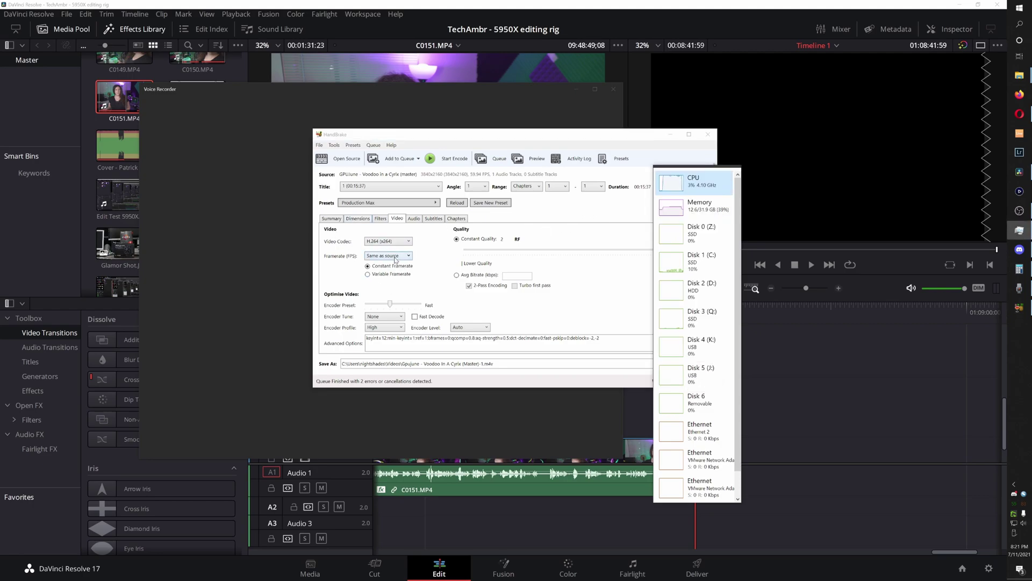
click(395, 257)
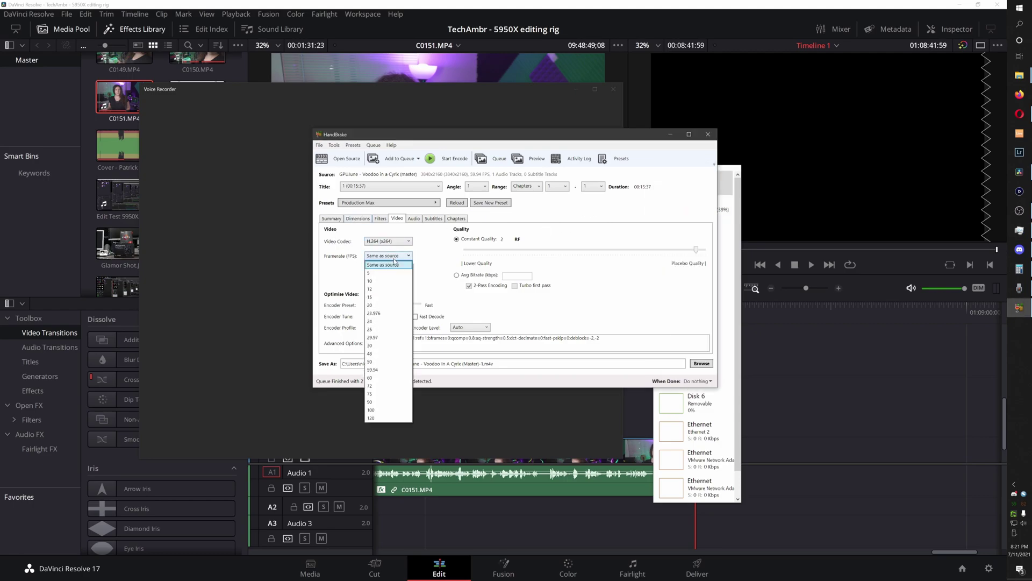
click(378, 337)
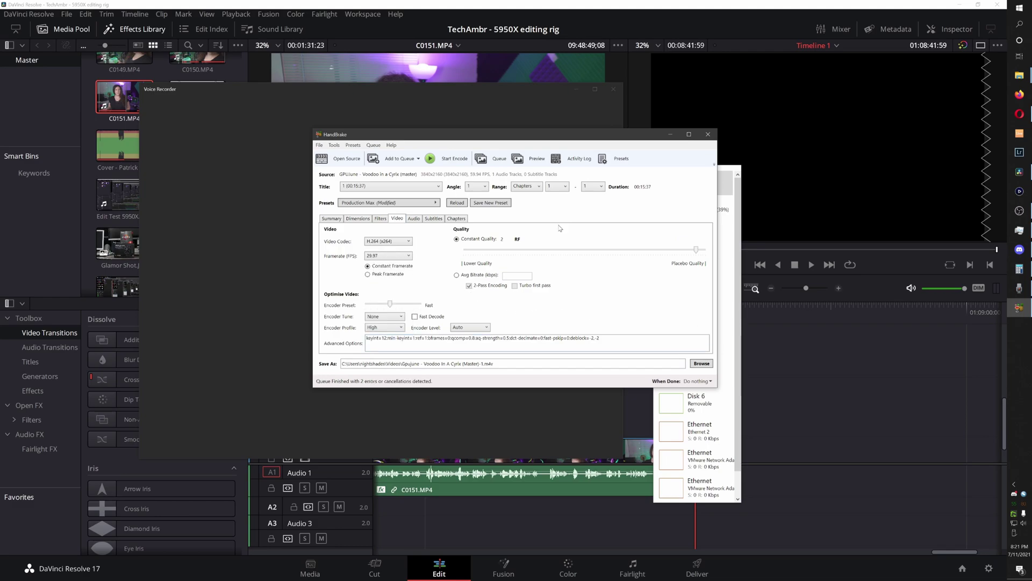
Restart the encode overwriting the existing file, move the performance monitor right, then stop it
click(429, 158)
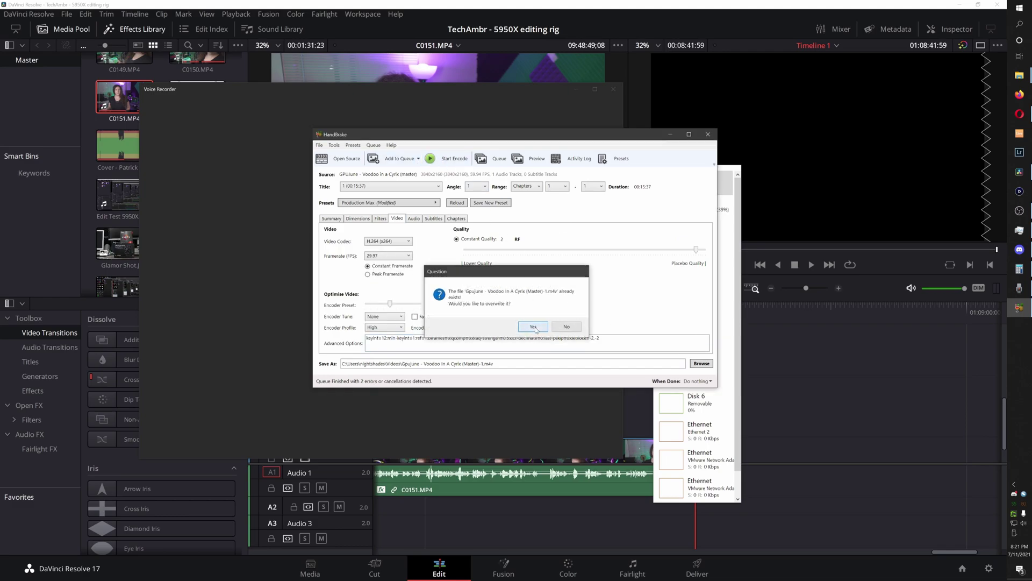
click(530, 325)
click(723, 187)
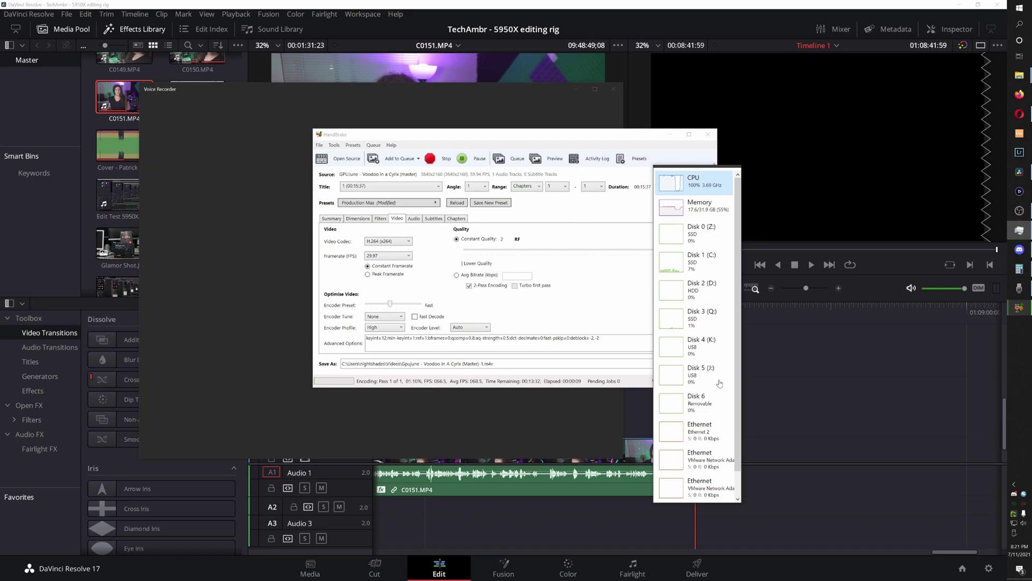
drag(712, 504, 711, 538)
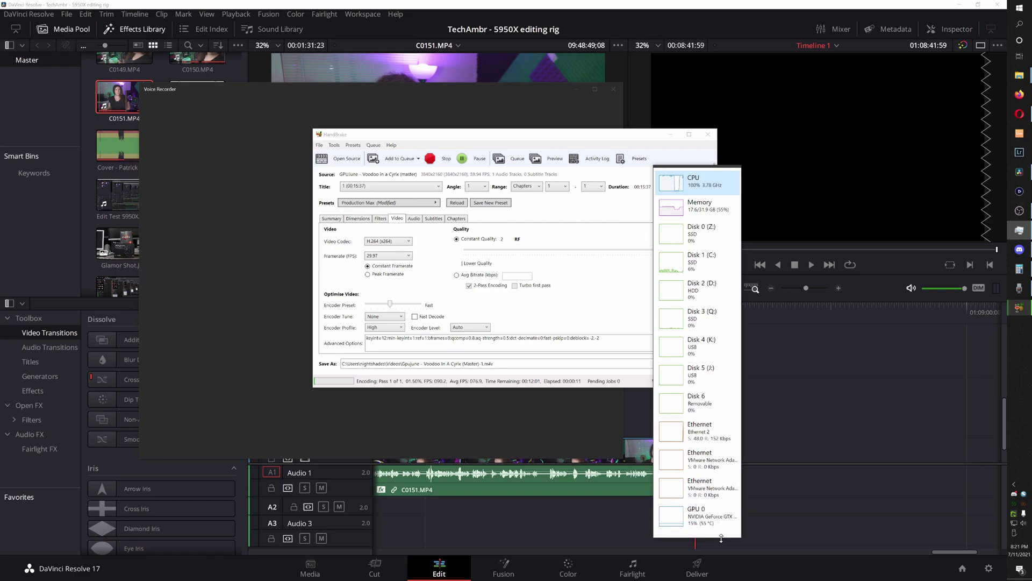
drag(668, 192, 924, 235)
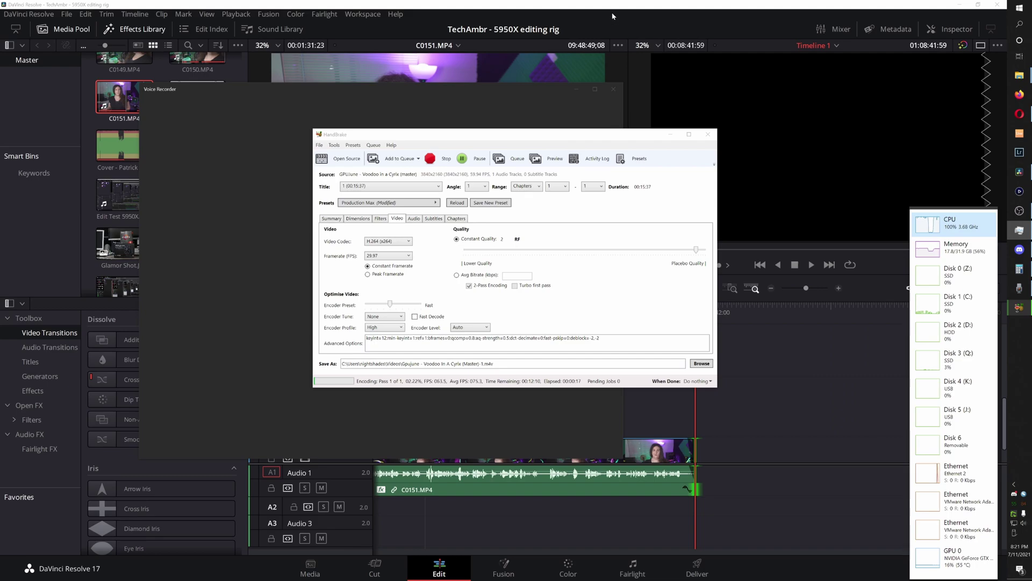
click(440, 158)
Confirm the stop, close HandBrake, reposition Resolve, scrub Timeline 1, and switch to the Deliver page
click(511, 325)
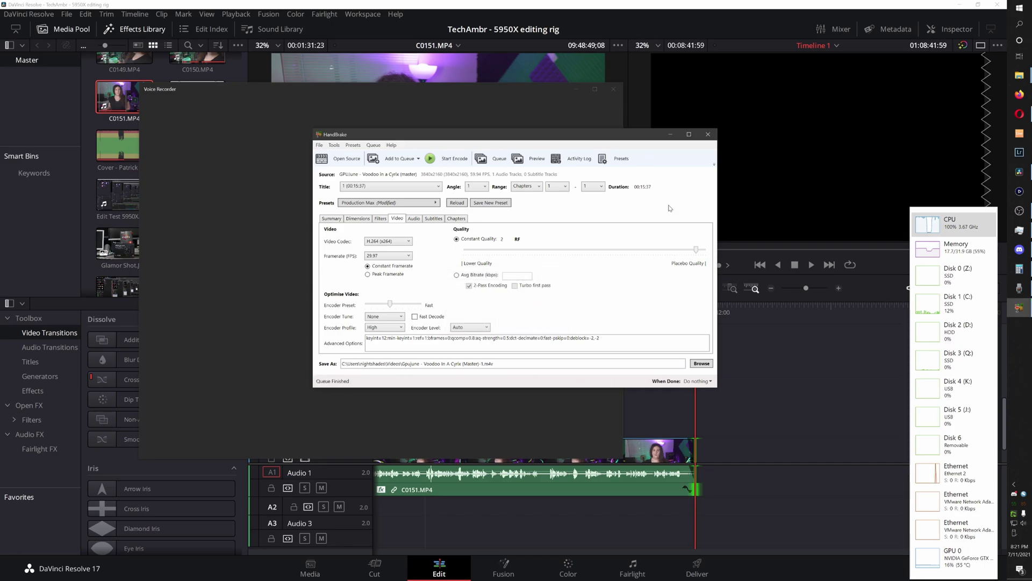
click(708, 134)
click(714, 47)
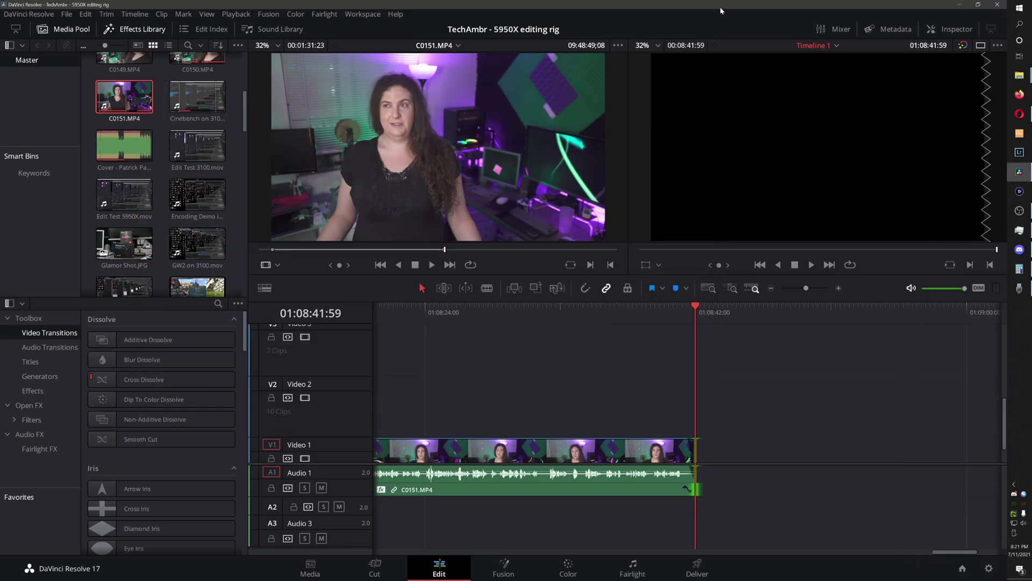
double_click(720, 5)
drag(882, 11, 819, 8)
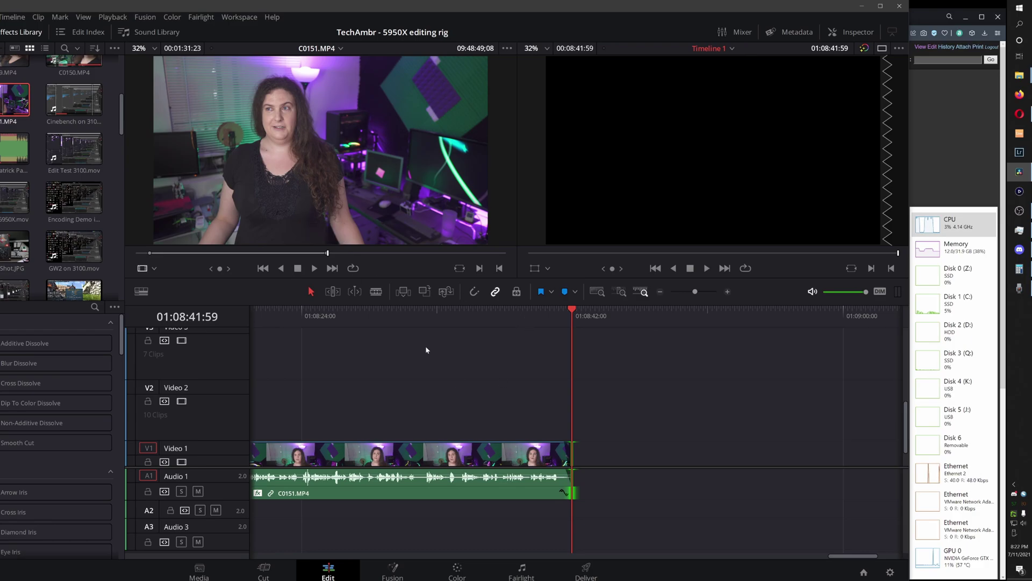
mouse_move(493, 321)
mouse_down()
mouse_move(364, 314)
mouse_move(490, 309)
mouse_up()
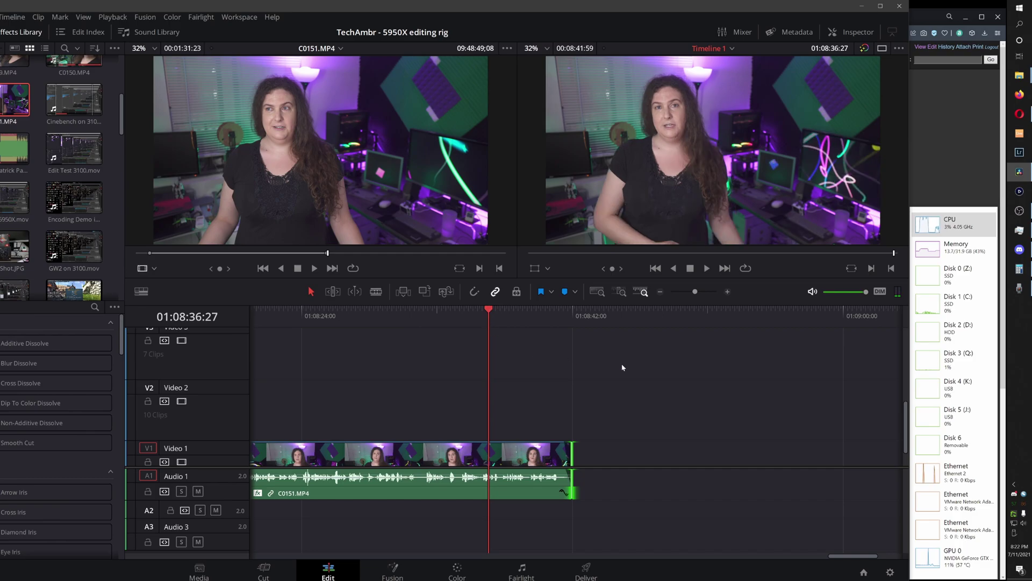
click(585, 569)
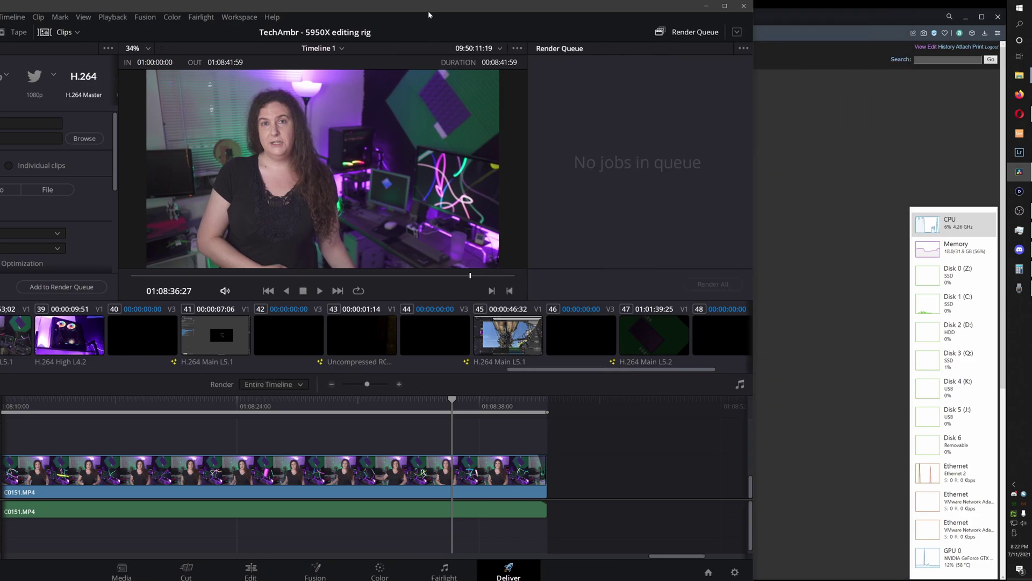
Set the render location to Q:\Video In\zProjects and add Timeline 1 to the render queue
drag(428, 11, 553, 9)
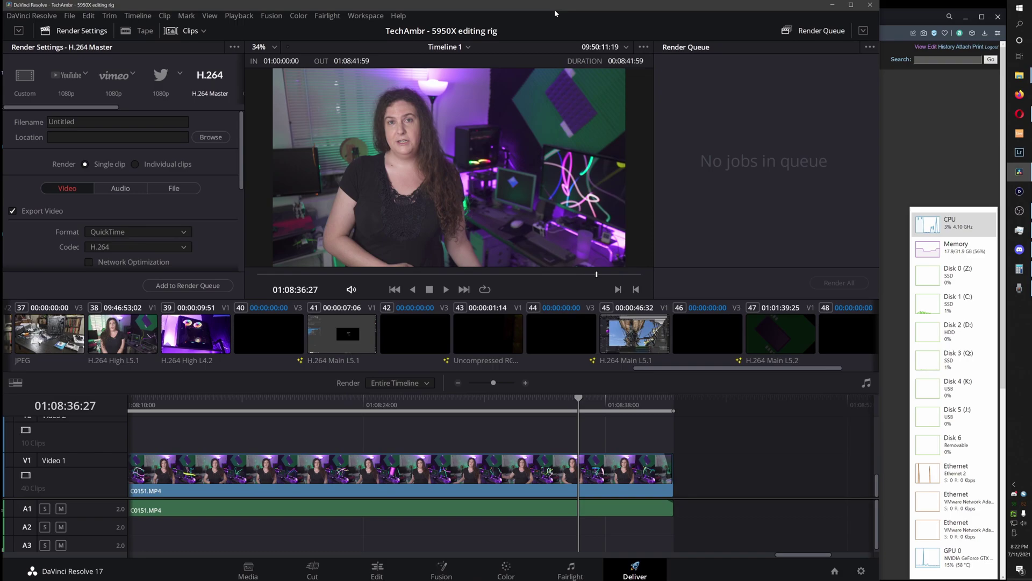
drag(879, 123, 909, 123)
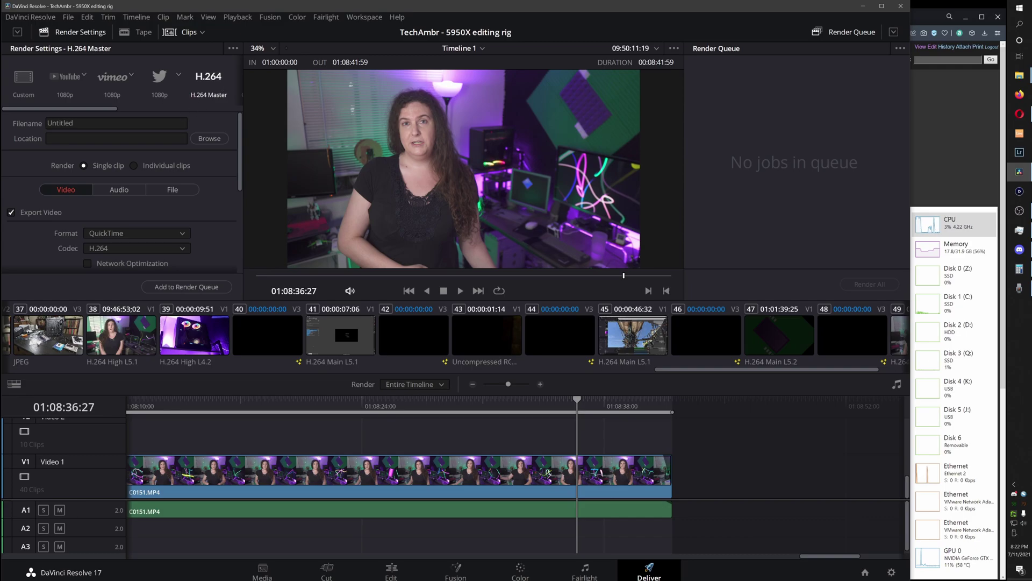
click(209, 138)
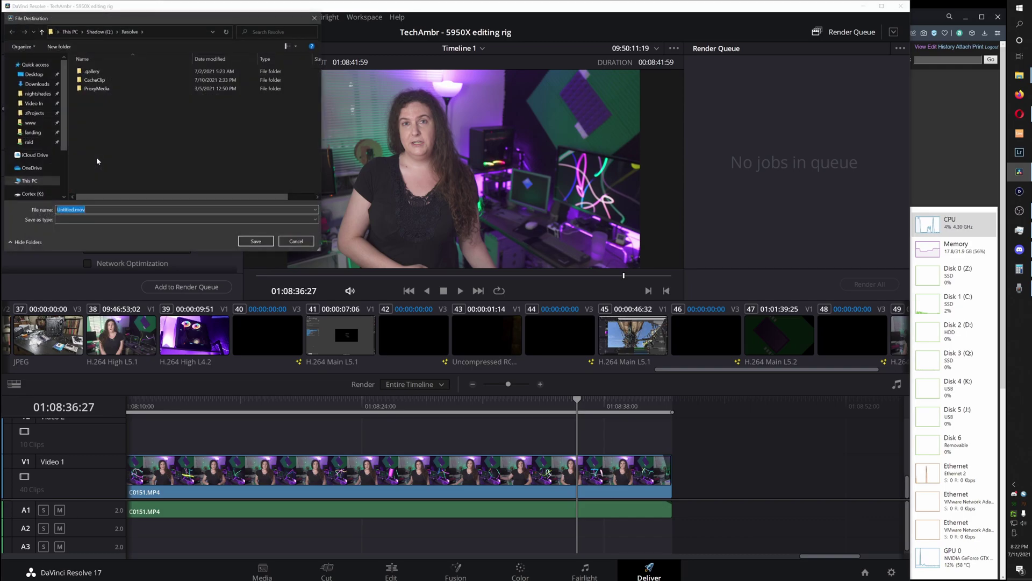
click(35, 113)
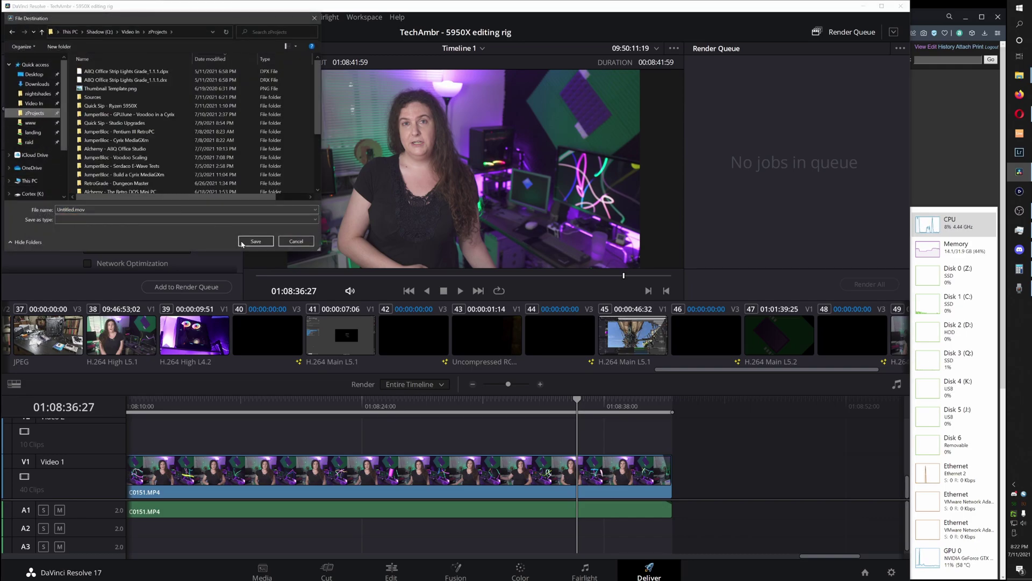
click(253, 241)
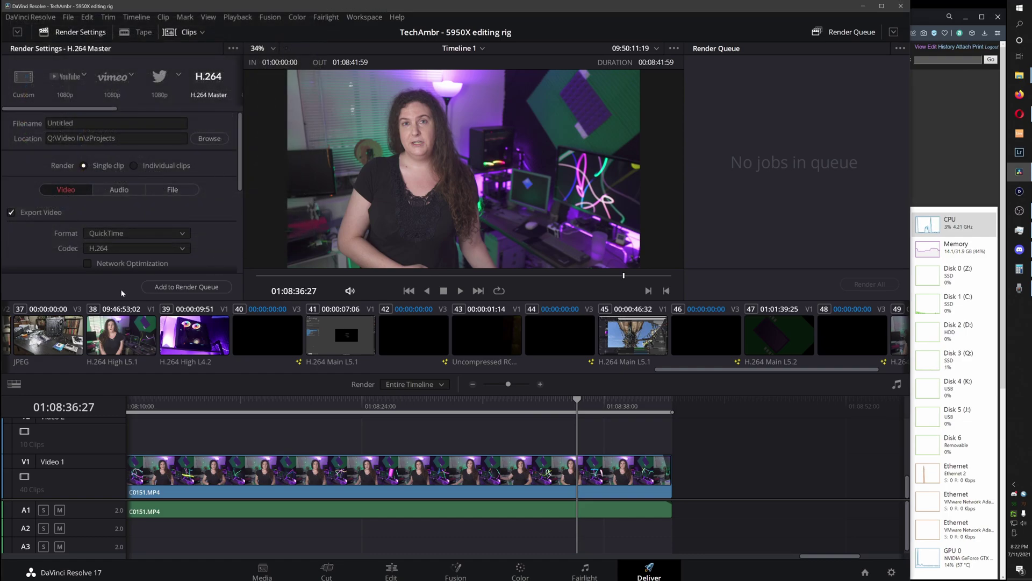
click(162, 292)
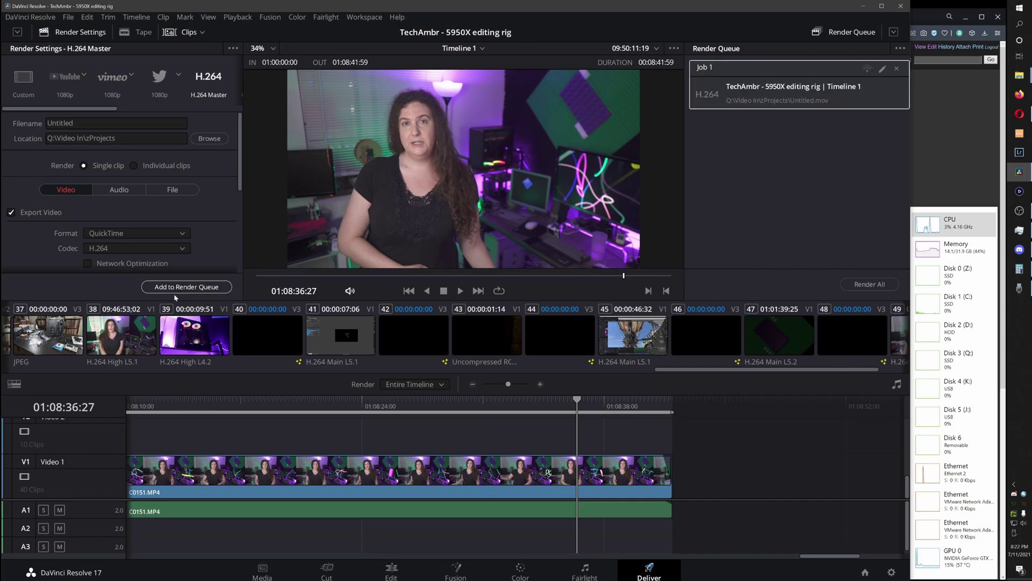
Start rendering Job 1 from the render queue with Render All
click(867, 285)
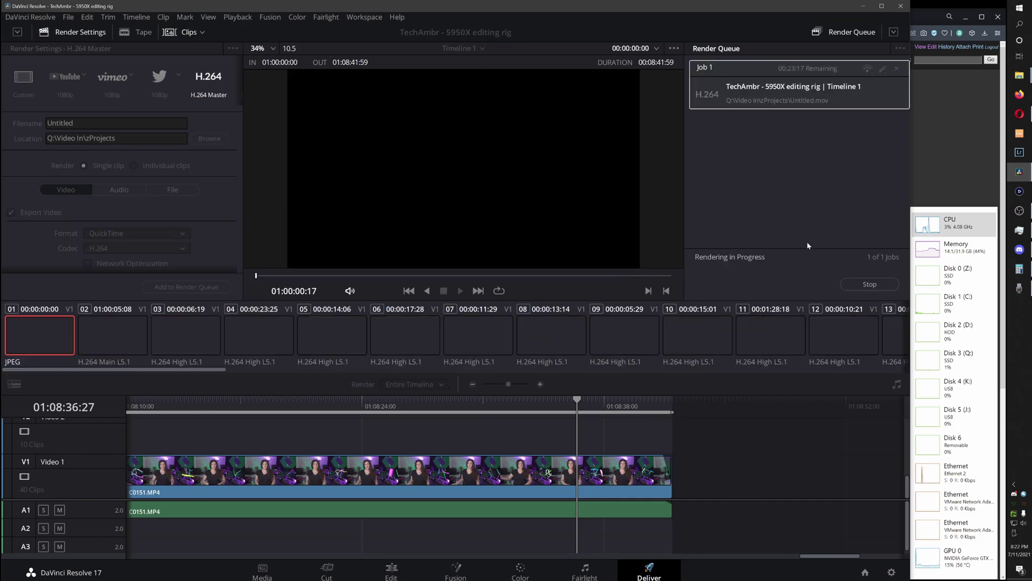